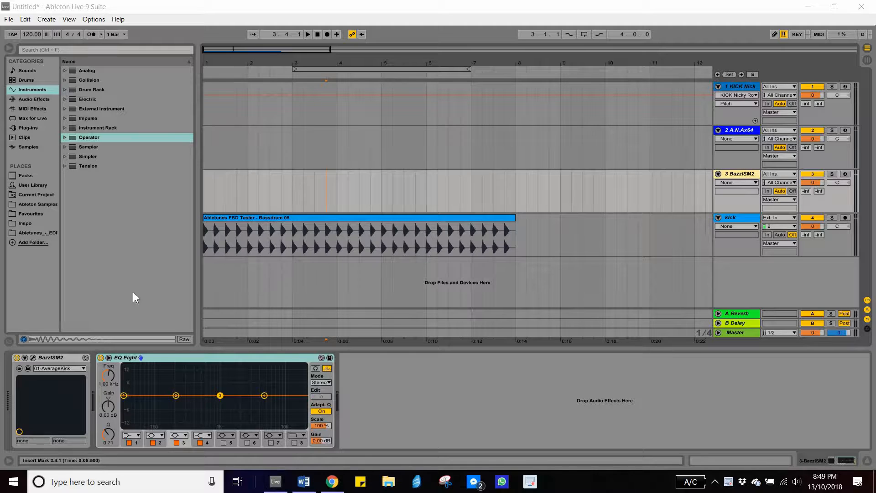
# Step: Show the plug-in library in the browser and open the A.N.A. synth window of track 2
pyautogui.click(31, 129)
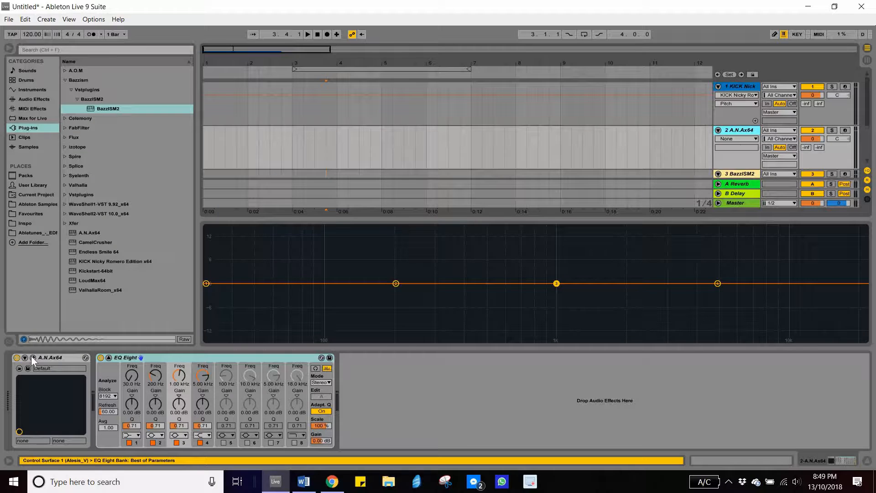
pyautogui.click(32, 358)
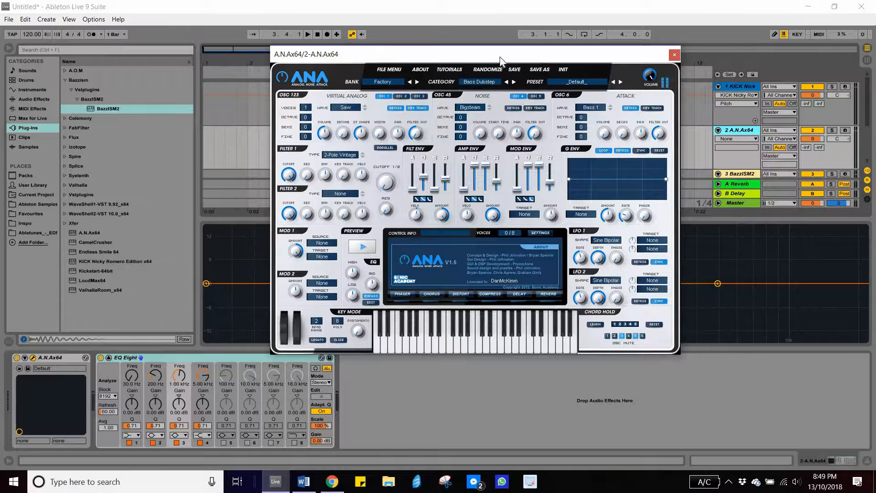
pyautogui.moveTo(501, 59); pyautogui.dragTo(468, 61)
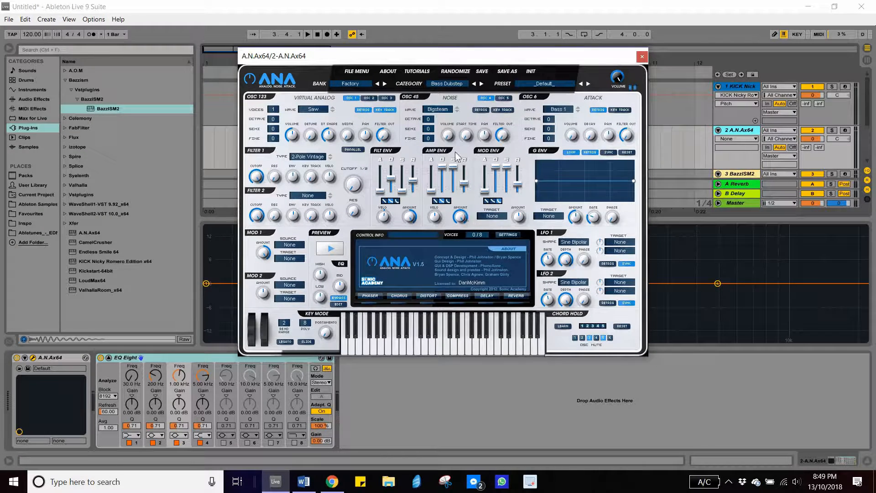
# Step: Choose the Sonic Academy - Vol 10 - Prog Trance 2 bank in A.N.A. and set the category to Leads
pyautogui.click(351, 84)
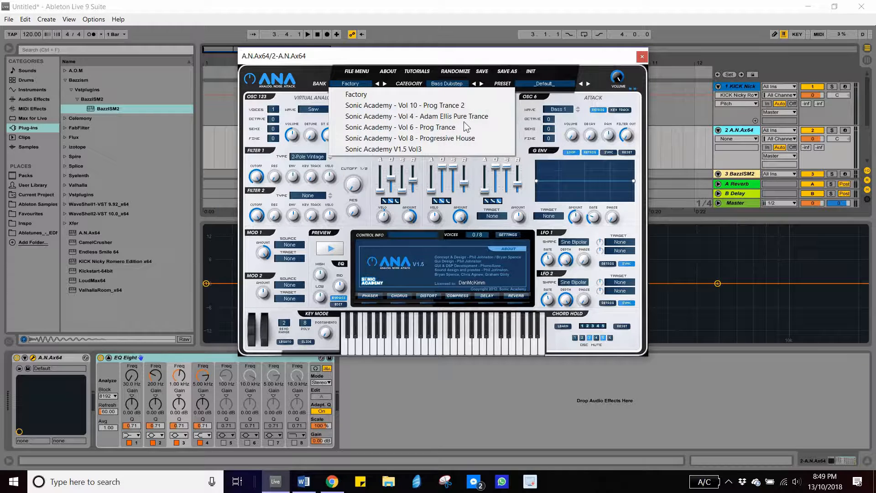
pyautogui.click(397, 105)
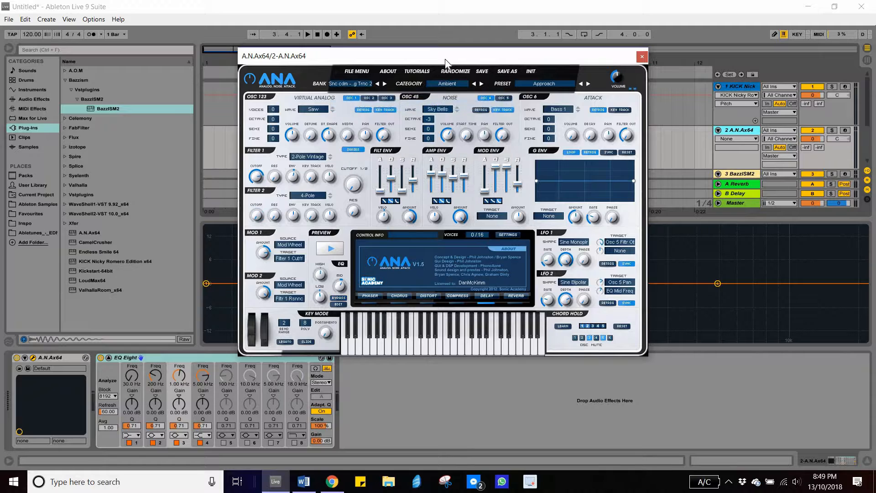
pyautogui.moveTo(416, 62); pyautogui.dragTo(379, 65)
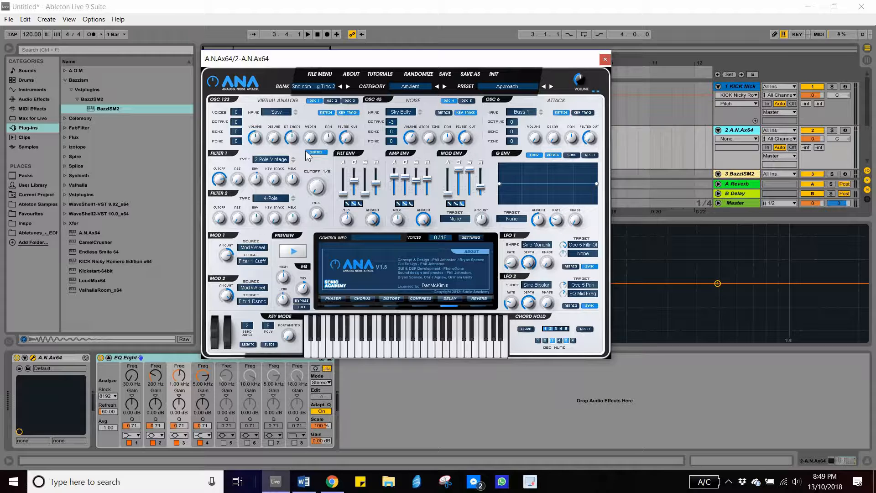
pyautogui.click(410, 87)
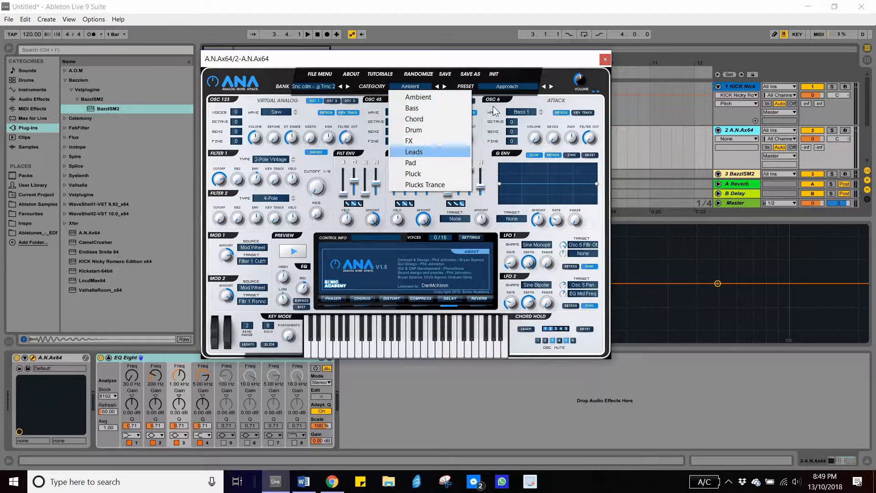
pyautogui.click(414, 151)
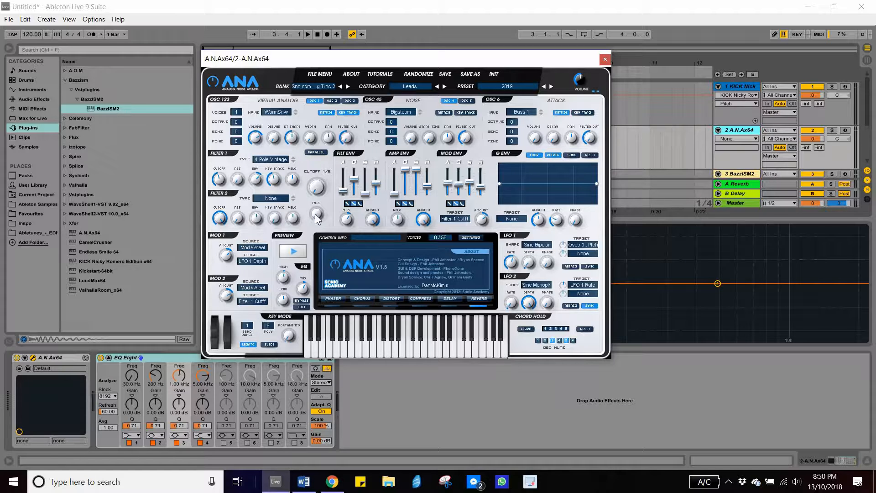
# Step: Arm the A.N.A. track for recording and audition the 2019 and Dystopia lead presets
pyautogui.moveTo(321, 212)
pyautogui.click(732, 130)
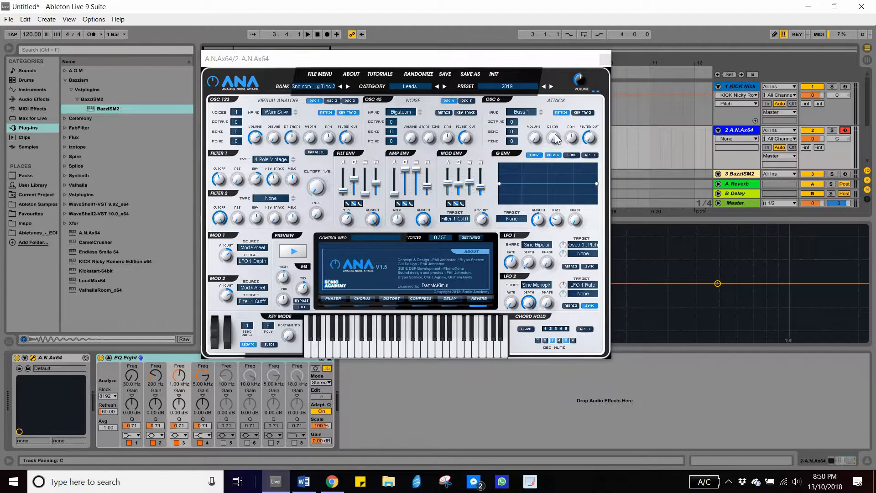
pyautogui.press('a')
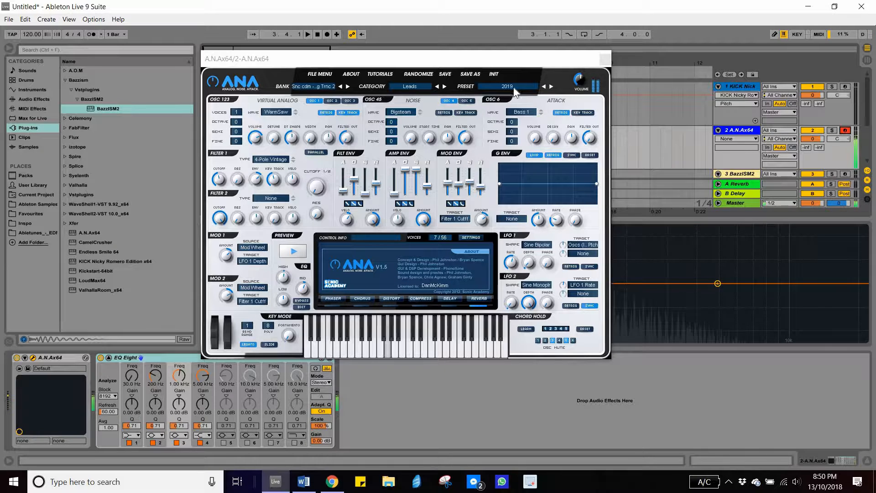
pyautogui.click(527, 86)
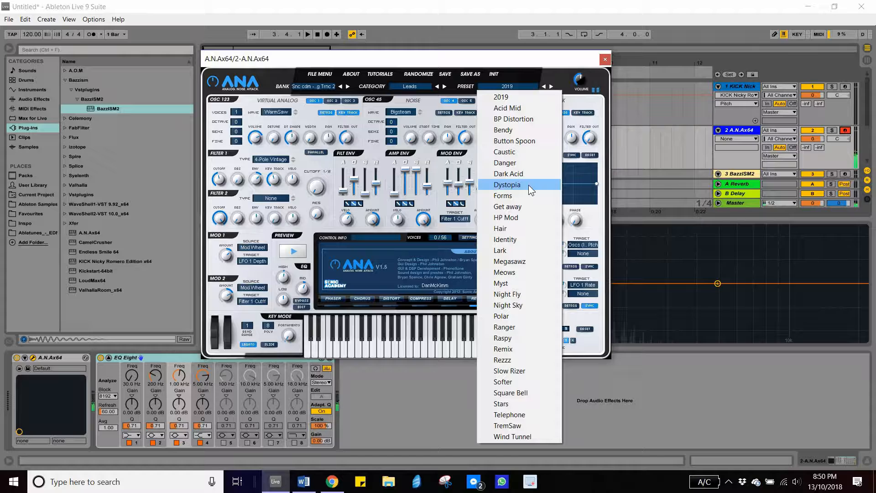
pyautogui.click(528, 184)
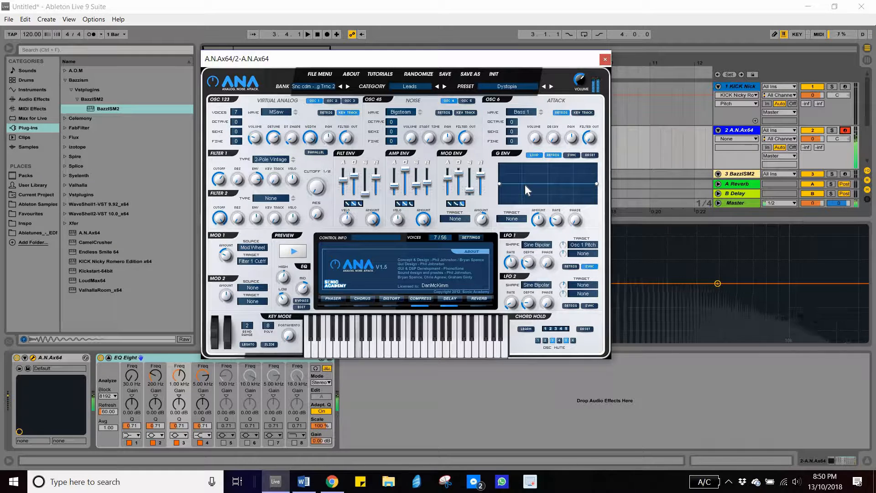
# Step: Toggle the Dystopia preset's reverb while auditioning it, and view its delay settings
pyautogui.click(485, 298)
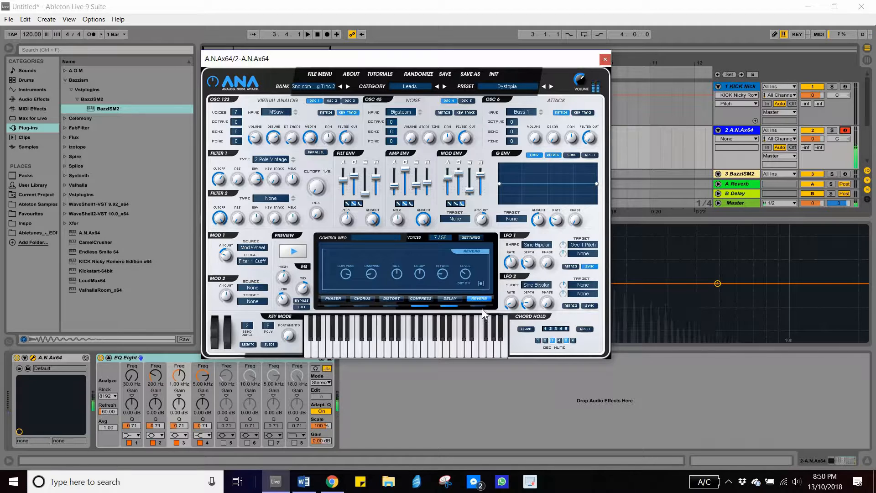
pyautogui.click(482, 306)
pyautogui.moveTo(466, 273)
pyautogui.mouseDown()
pyautogui.moveTo(474, 198)
pyautogui.moveTo(468, 271)
pyautogui.mouseUp()
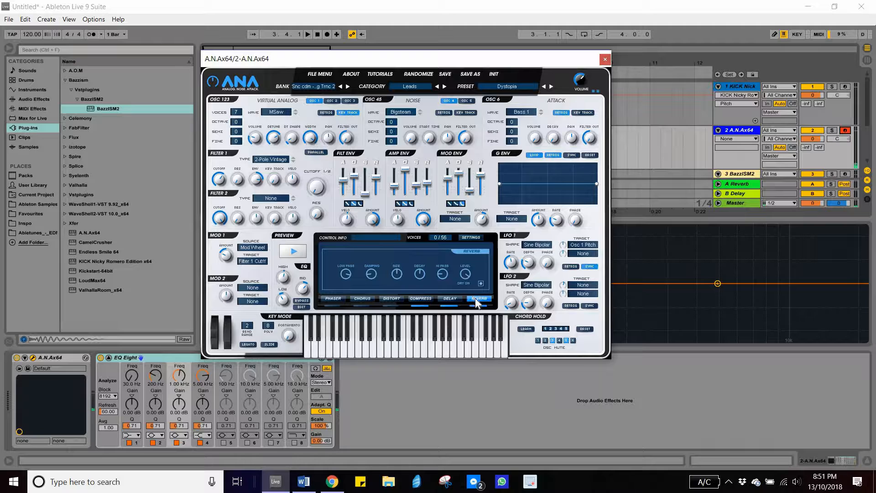
pyautogui.click(450, 299)
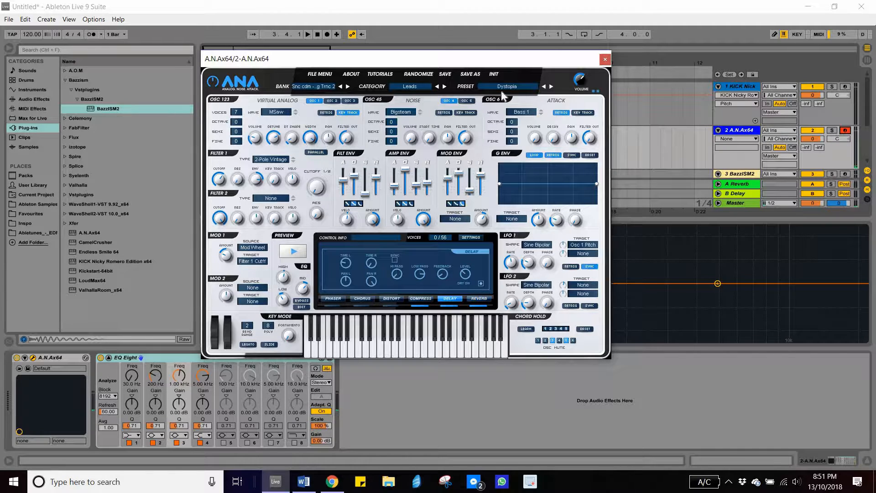
# Step: Switch the A.N.A. category to Pluck and load the Monks II preset
pyautogui.click(410, 86)
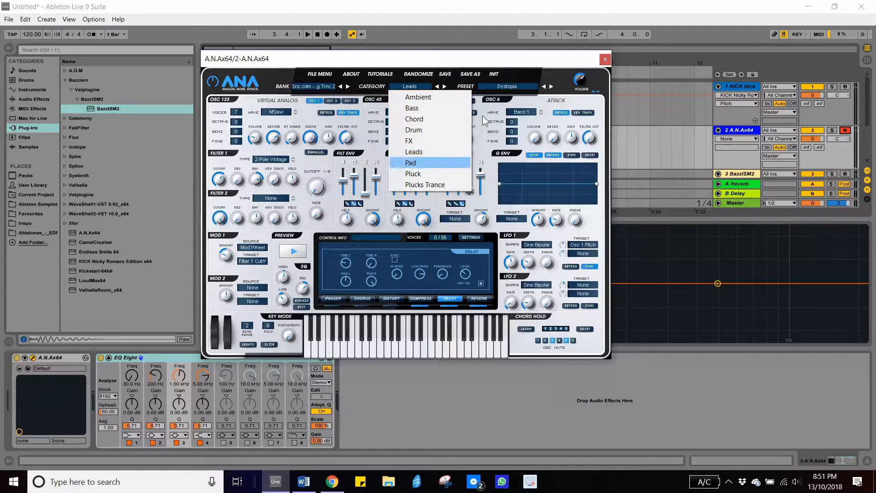
pyautogui.click(509, 86)
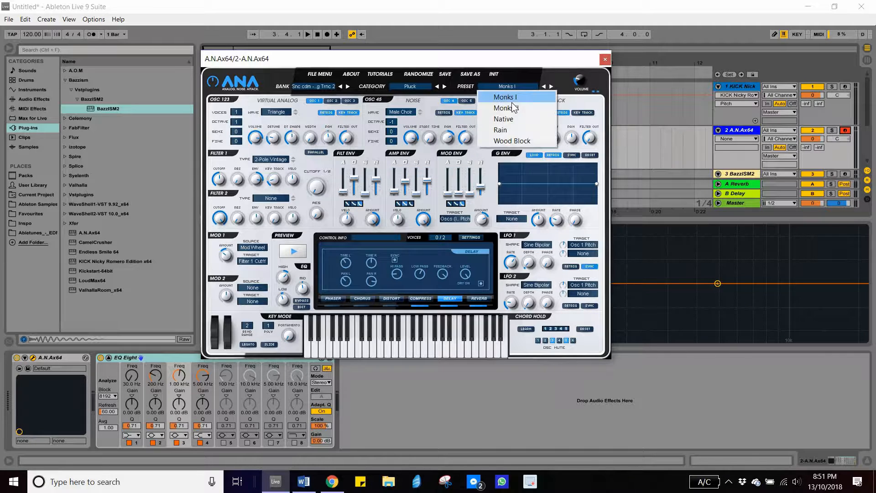
pyautogui.click(513, 106)
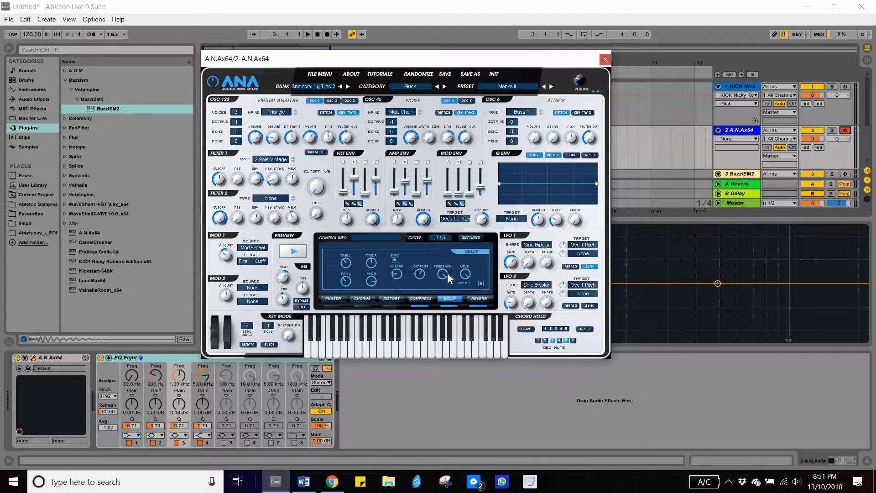
# Step: Toggle the delay effect on the Monks II preset to compare the sound, and close the A.N.A. window
pyautogui.click(452, 306)
pyautogui.click(452, 306)
pyautogui.click(453, 305)
pyautogui.moveTo(491, 63); pyautogui.dragTo(527, 61)
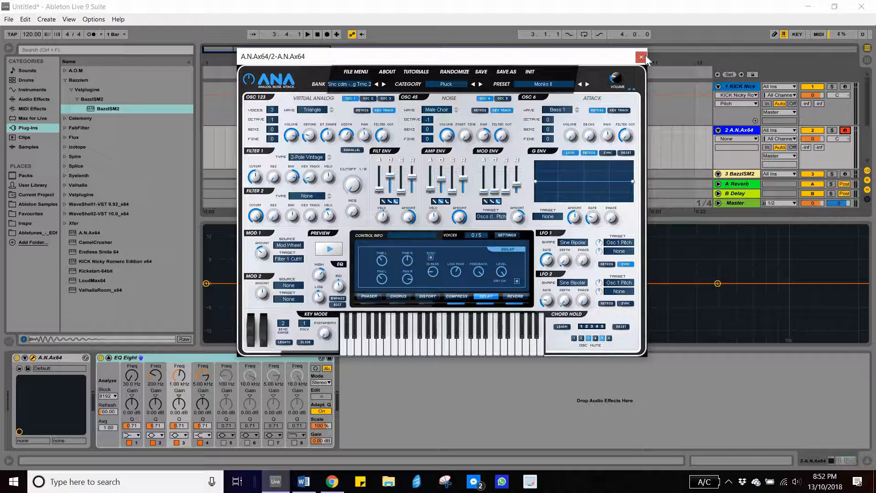
pyautogui.click(641, 57)
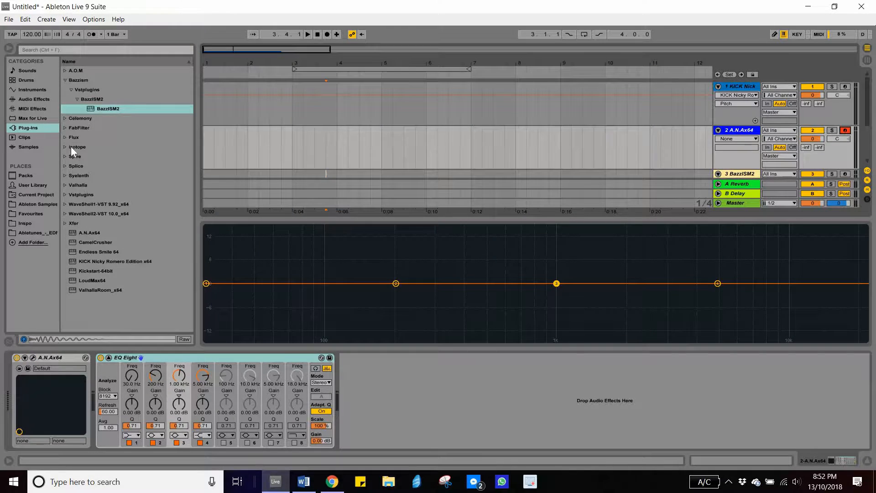
# Step: Collapse the Bazzism plug-in folder and load Spire-1.1 onto track 2 in place of A.N.A
pyautogui.press('Left')
pyautogui.press('Left')
pyautogui.press('Left')
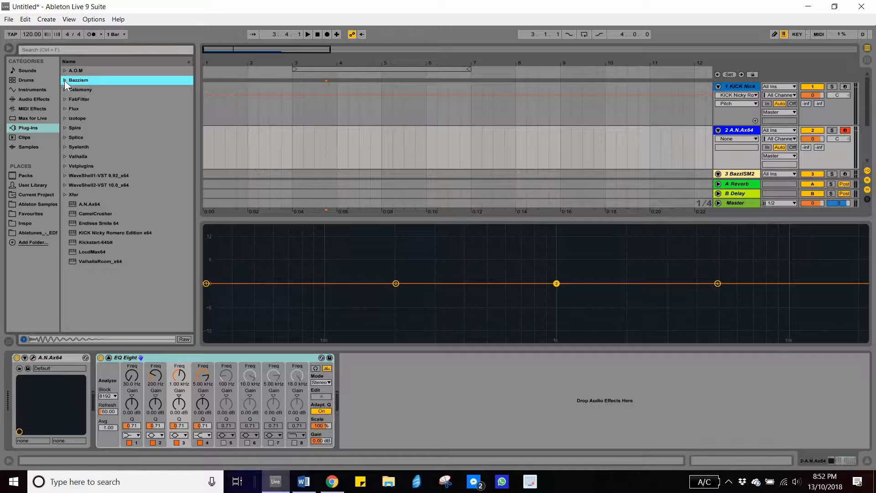
pyautogui.click(64, 129)
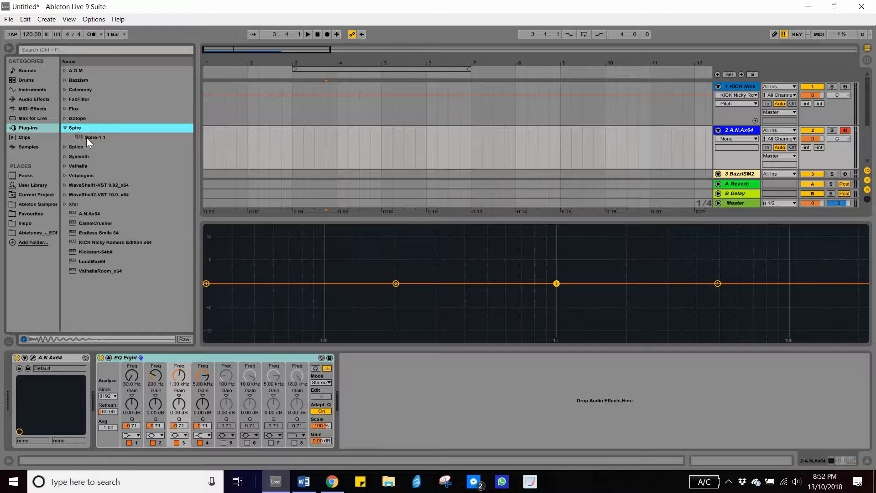
pyautogui.press('Down')
pyautogui.press('Return')
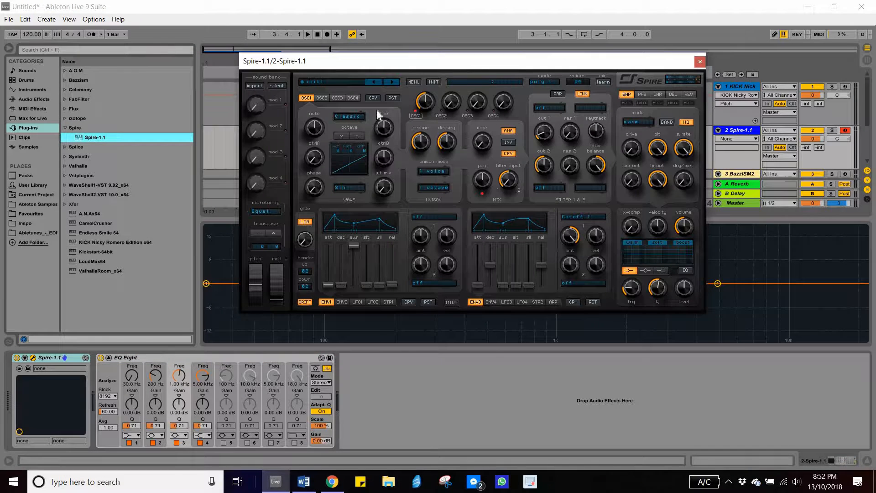
# Step: Load the Spire sound bank that contains ASTF - BASS 1 and audition that preset with the computer keyboard at C3 to D4
pyautogui.click(416, 82)
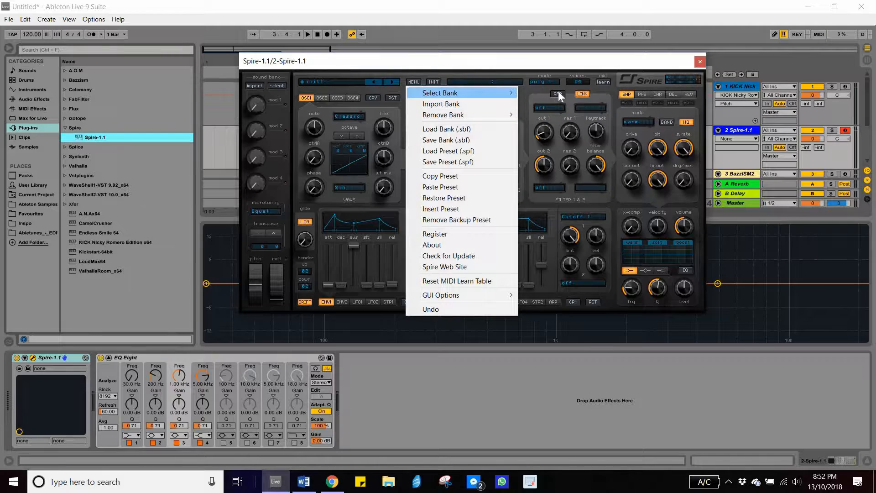
pyautogui.moveTo(502, 93)
pyautogui.click(529, 93)
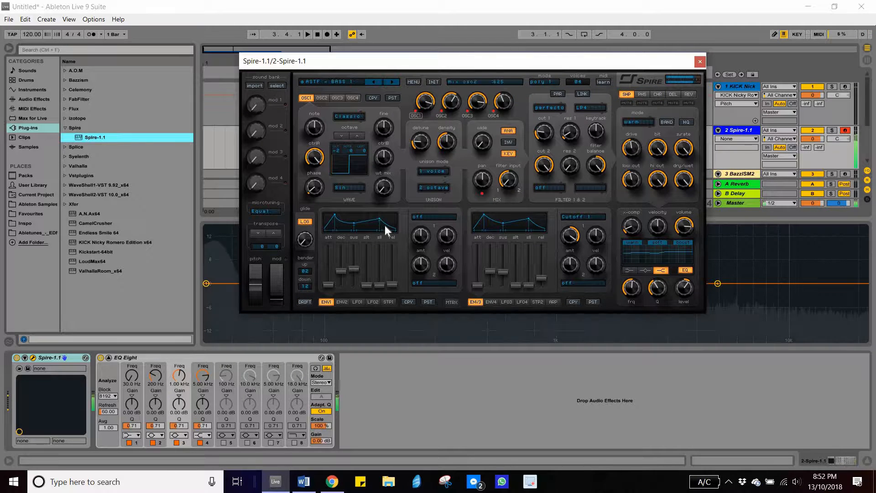
pyautogui.press('x')
pyautogui.press('a')
# Step: Move the Spire window out of the way and collapse the enlarged EQ Eight display back into the device
pyautogui.moveTo(496, 67); pyautogui.dragTo(458, 323)
pyautogui.moveTo(541, 403); pyautogui.dragTo(480, 83)
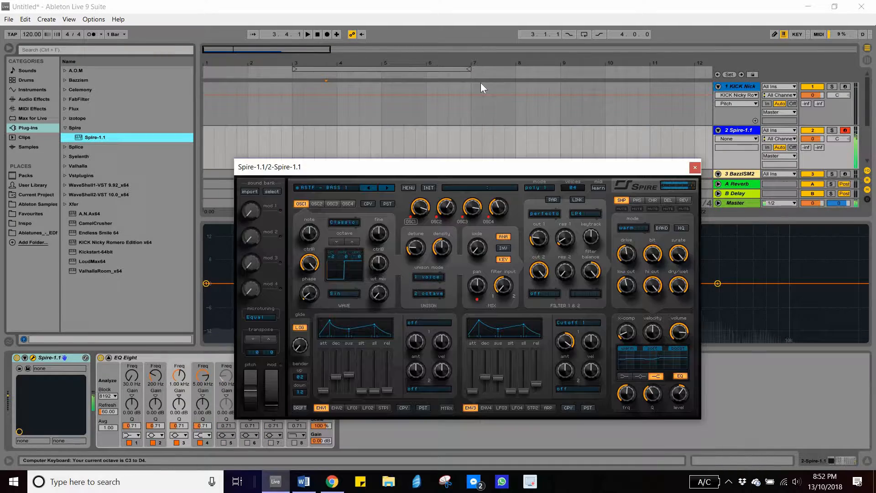
pyautogui.doubleClick(745, 267)
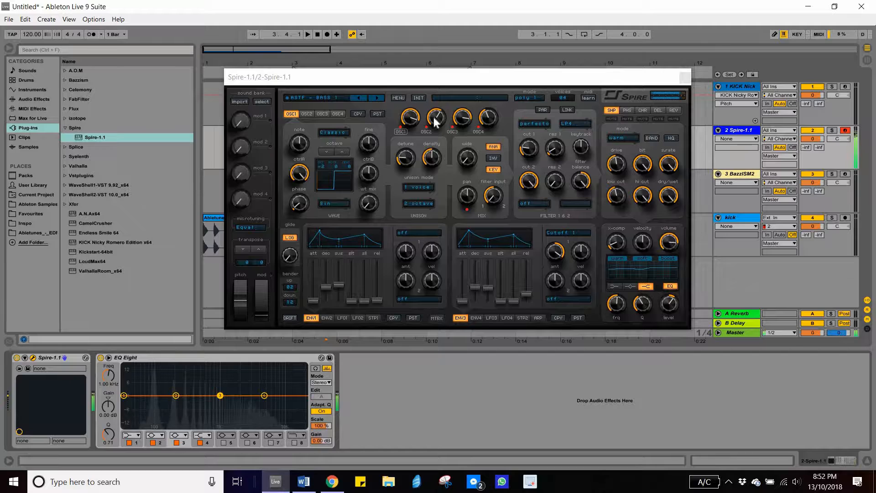
# Step: Switch Spire to the ASTF - BASS 2 preset and close its window
pyautogui.click(382, 97)
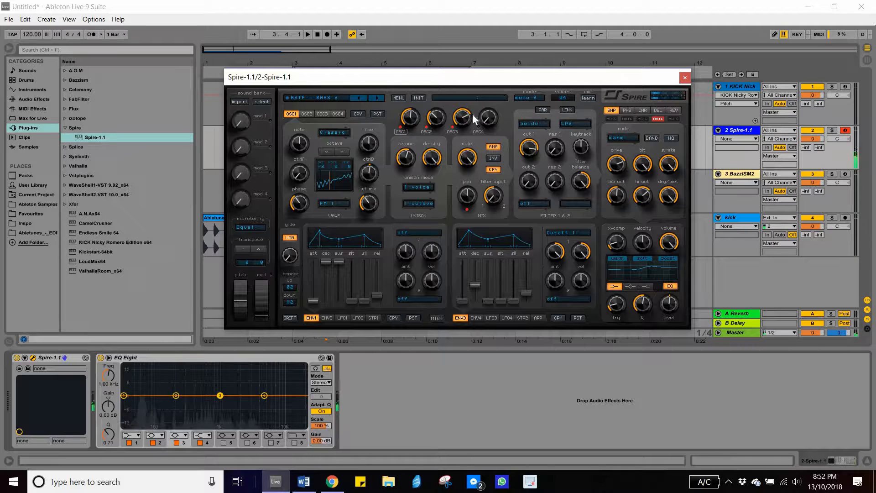
pyautogui.click(683, 78)
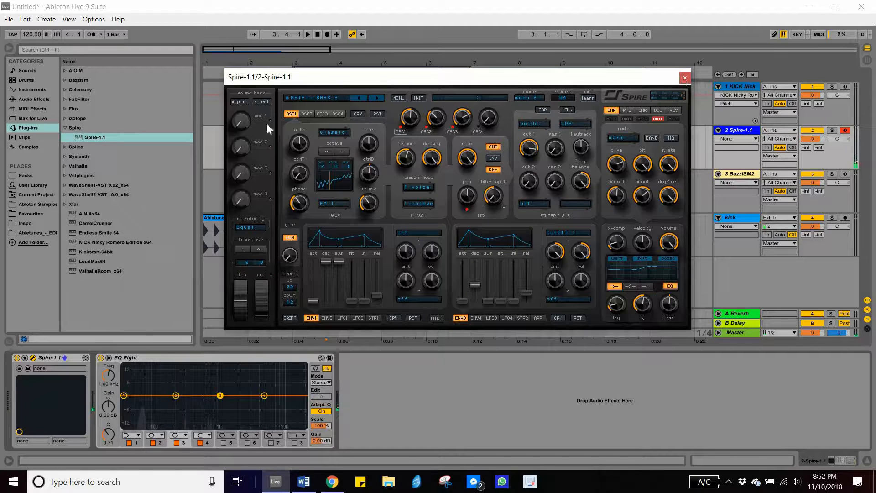
# Step: Collapse the Spire plug-in folder and load Sylenth1 onto track 2 in place of Spire
pyautogui.click(65, 128)
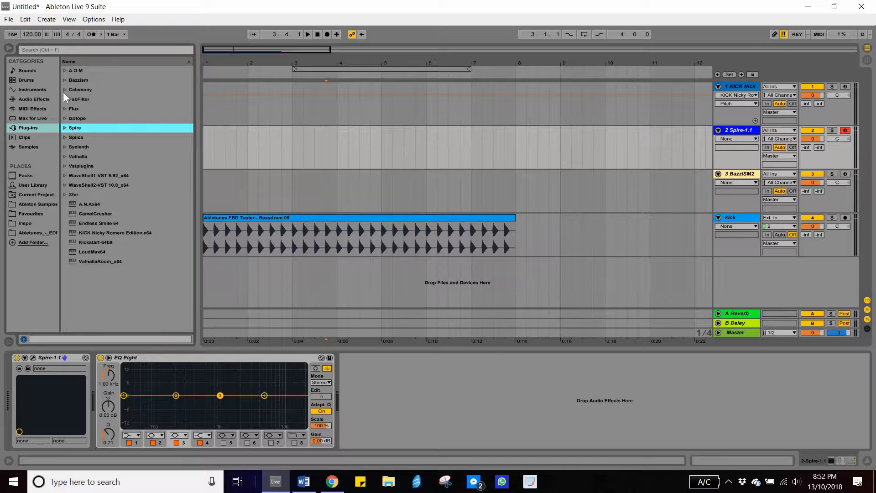
pyautogui.click(64, 146)
pyautogui.doubleClick(92, 155)
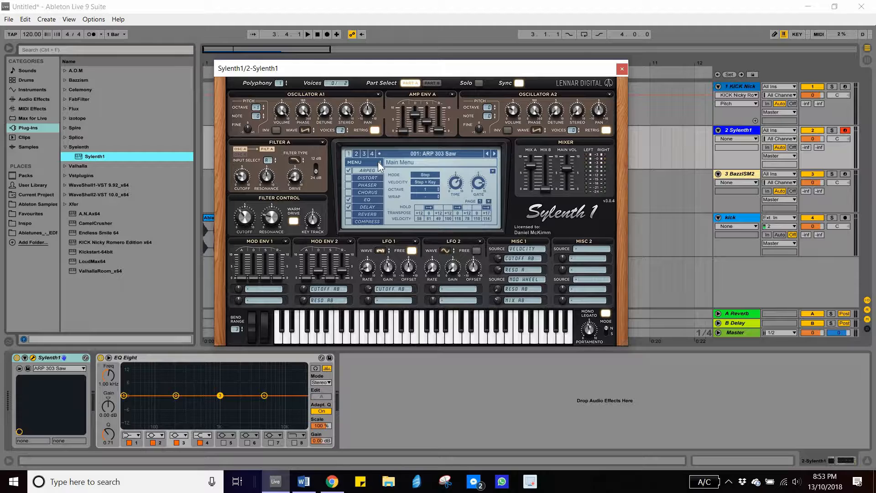
# Step: Load the Sylenth1 sound bank that starts with ARP - Acid Thing 1 and audition that preset
pyautogui.click(379, 162)
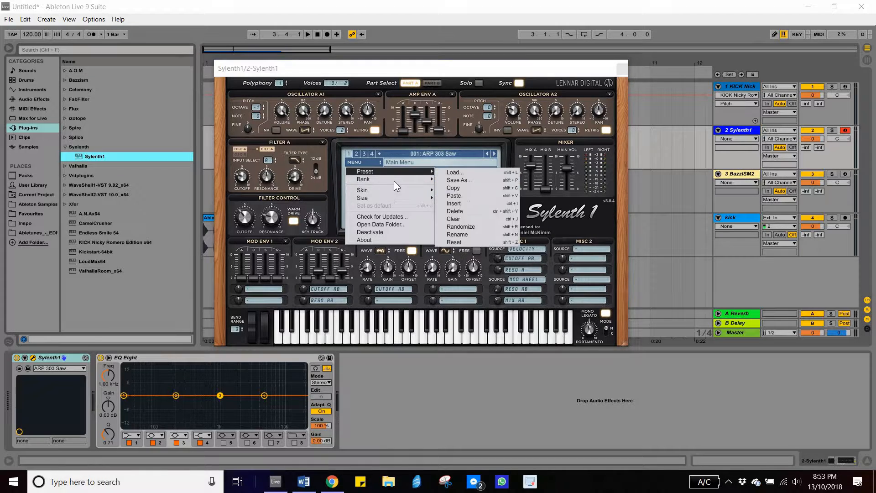
pyautogui.moveTo(394, 179)
pyautogui.moveTo(472, 182)
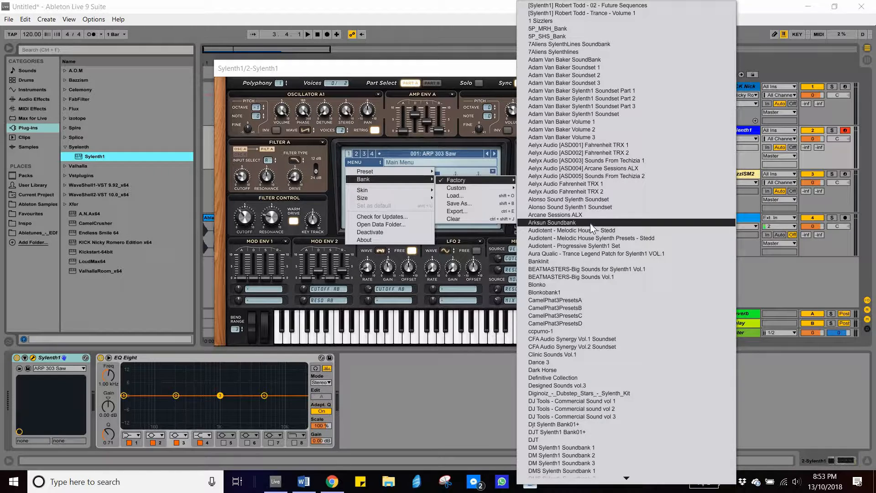
pyautogui.scroll(-13, 590, 223)
pyautogui.scroll(-10, 593, 227)
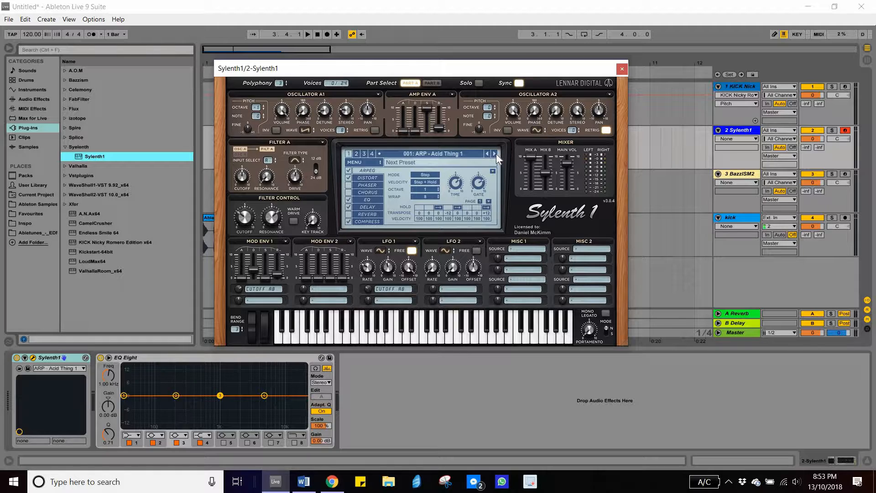
pyautogui.press('a')
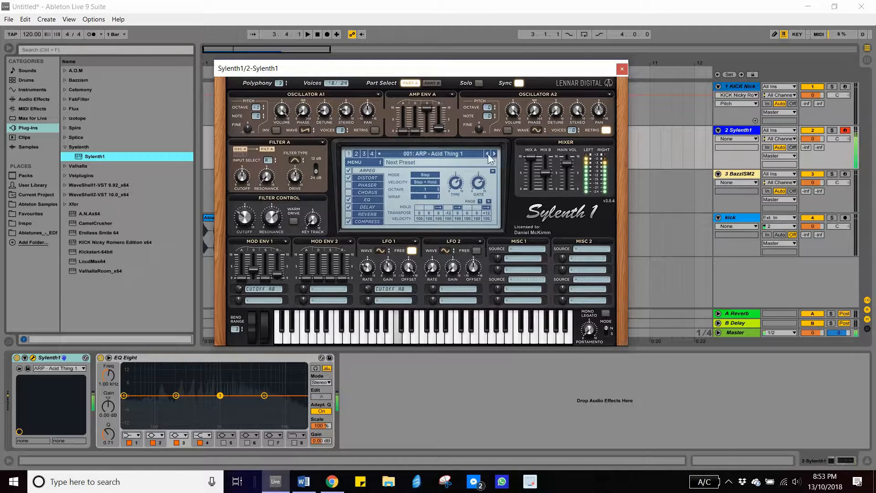
# Step: Switch Sylenth1 to BASS - Acid Bass and audition the following bass presets, including BASS - Atlantis, BASS - Bass Pad and BASS - Bendy Electro
pyautogui.click(434, 154)
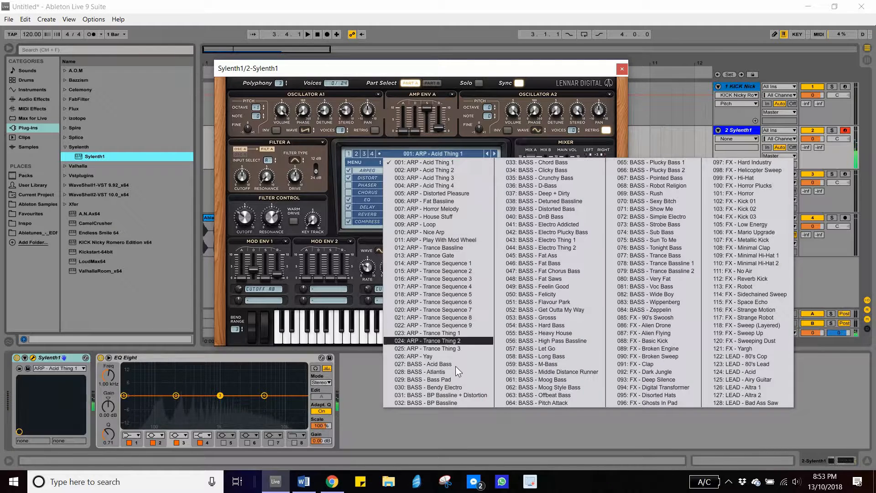
pyautogui.click(438, 364)
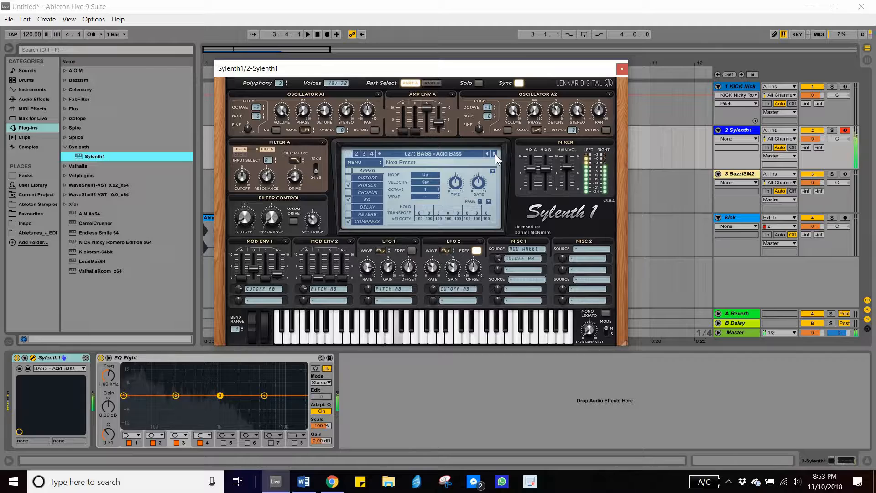
pyautogui.click(495, 155)
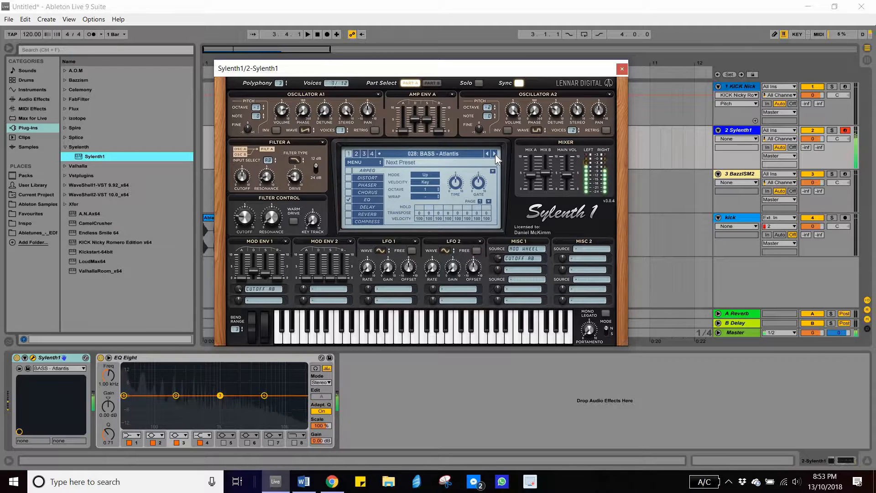
pyautogui.click(495, 154)
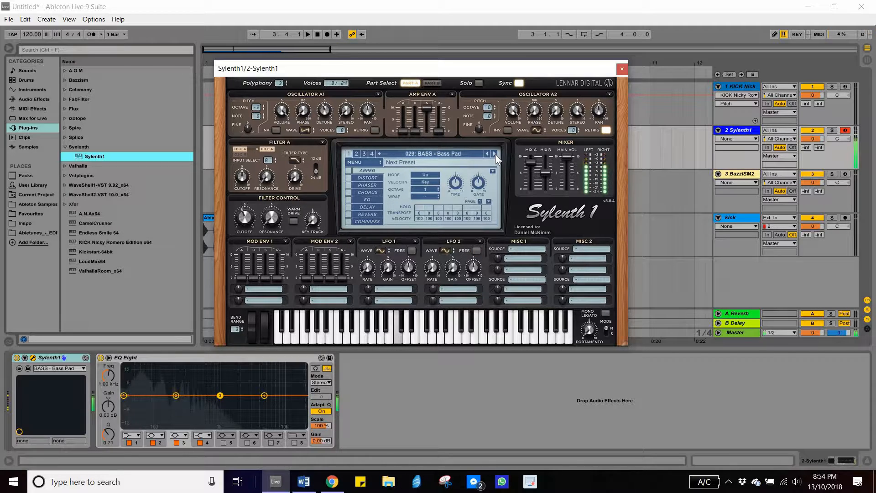
pyautogui.click(494, 154)
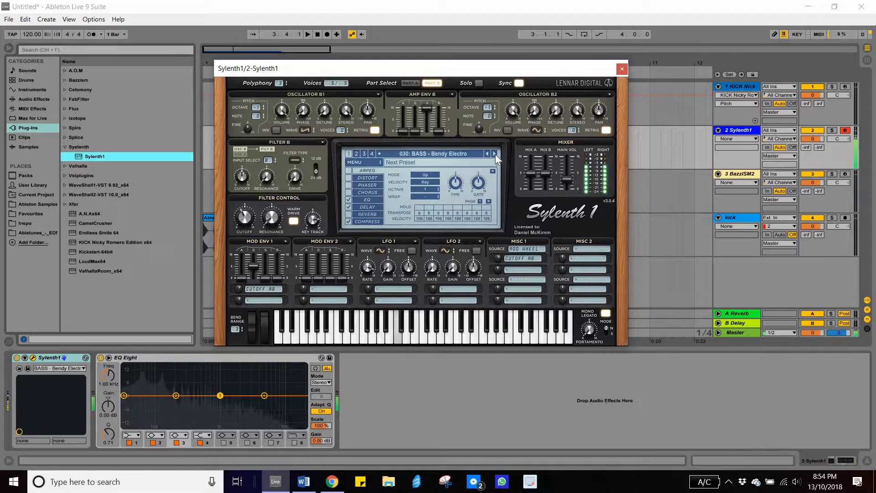
pyautogui.click(494, 154)
# Step: Switch Sylenth1 to the LEAD - Basic Super Saw preset in the second bank of sounds
pyautogui.click(470, 155)
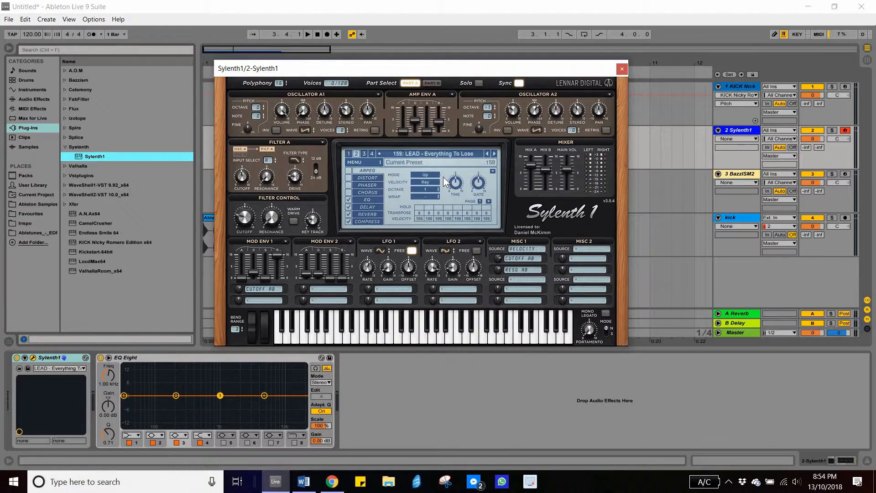
pyautogui.click(438, 153)
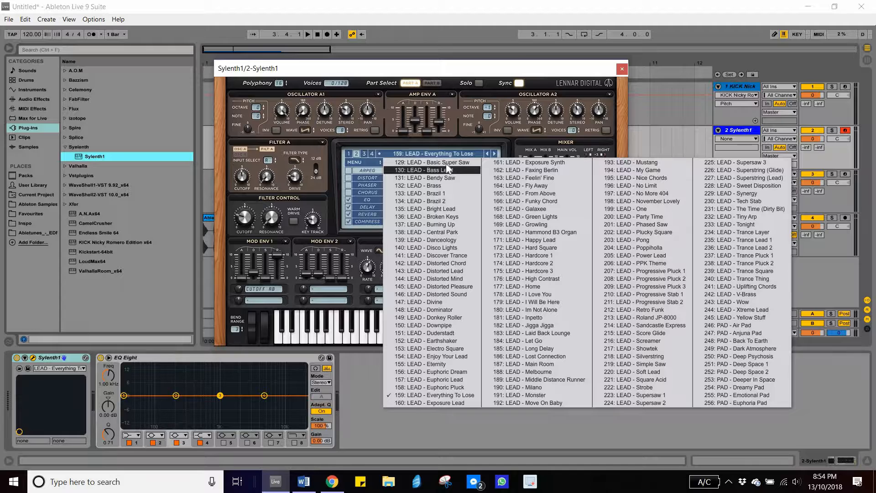
pyautogui.click(450, 163)
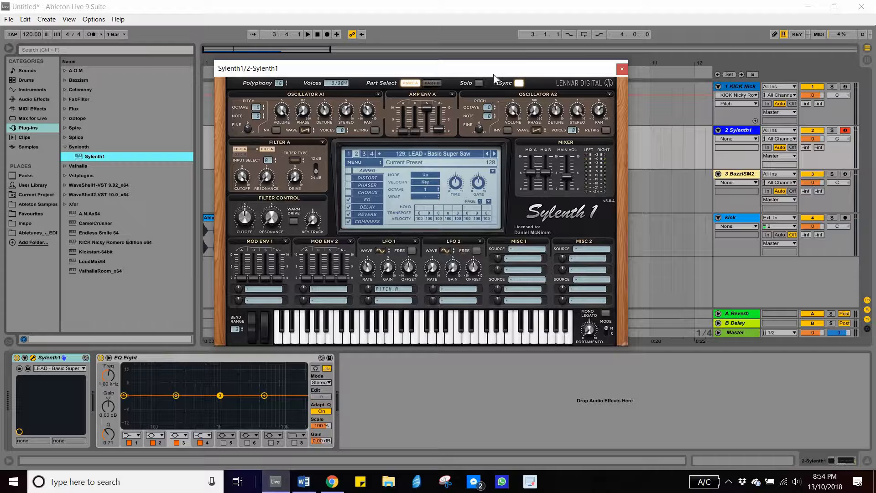
# Step: Close the Sylenth1 window and collapse the Syelenth folder in the plug-in browser
pyautogui.moveTo(616, 69); pyautogui.dragTo(643, 59)
pyautogui.click(647, 58)
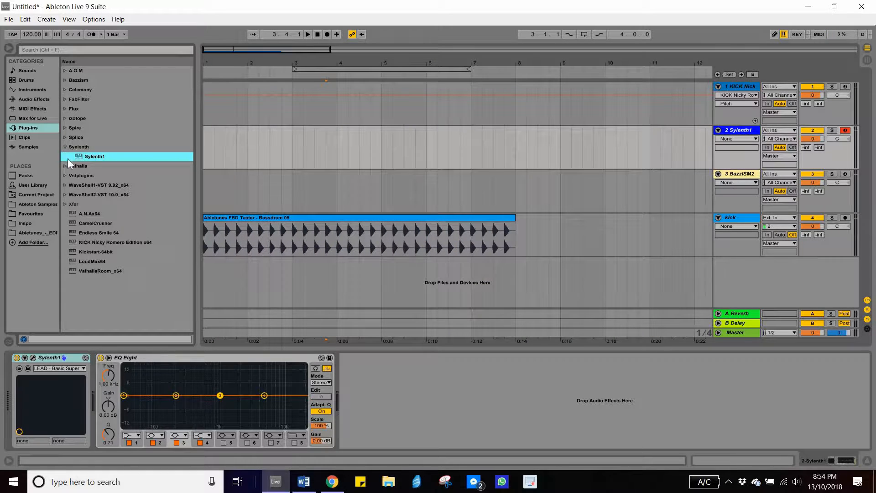
pyautogui.click(64, 147)
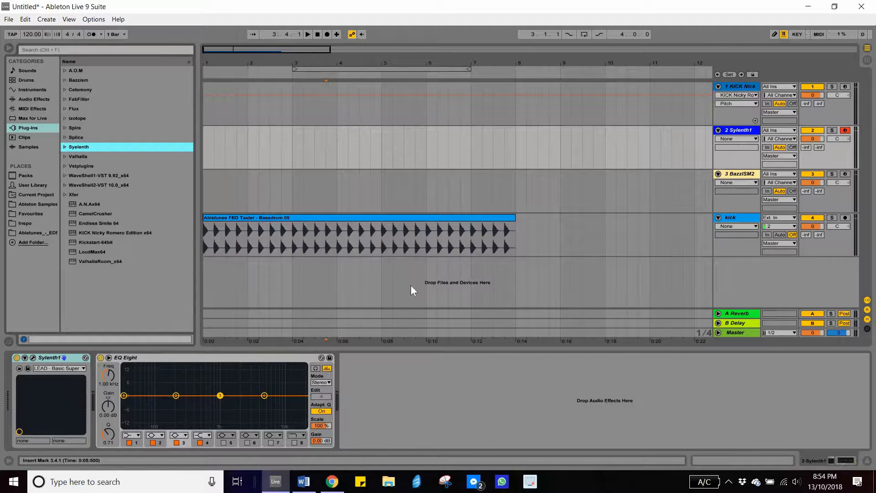
pyautogui.click(209, 136)
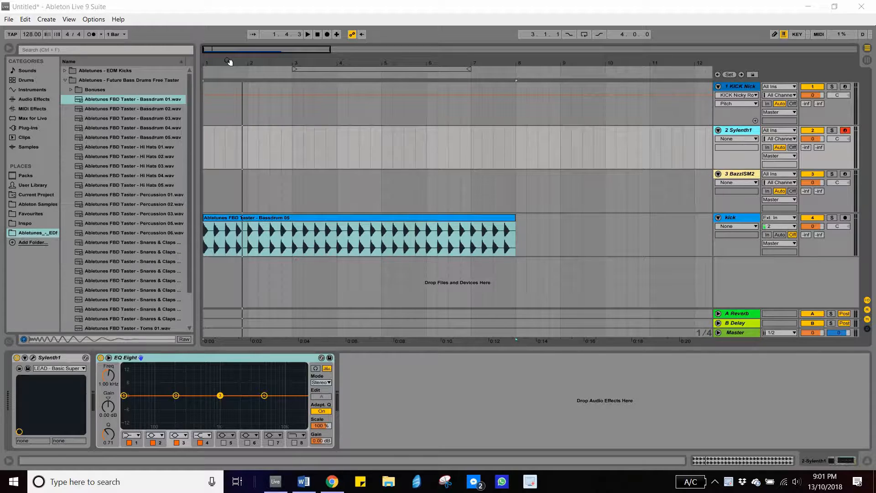
# Step: Open the preferences, examine the plug-in sources and VST custom folder path among the file and folder settings, and close them
pyautogui.moveTo(228, 62); pyautogui.dragTo(228, 61)
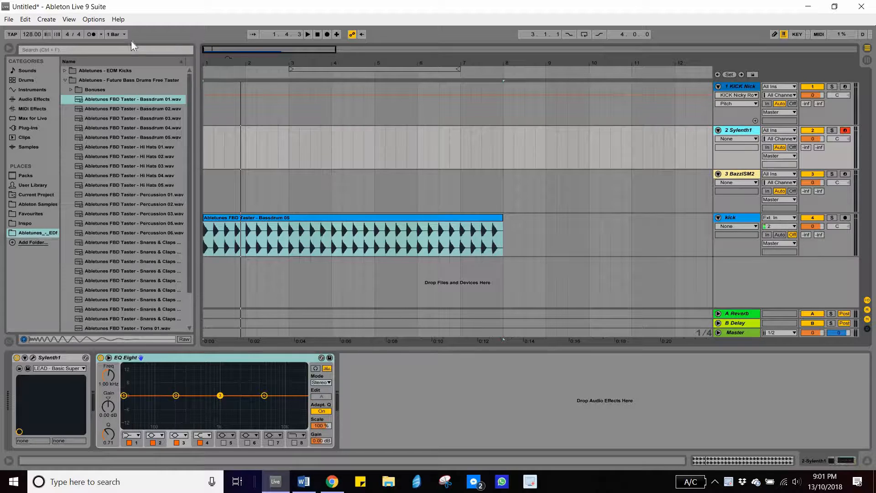
pyautogui.click(94, 20)
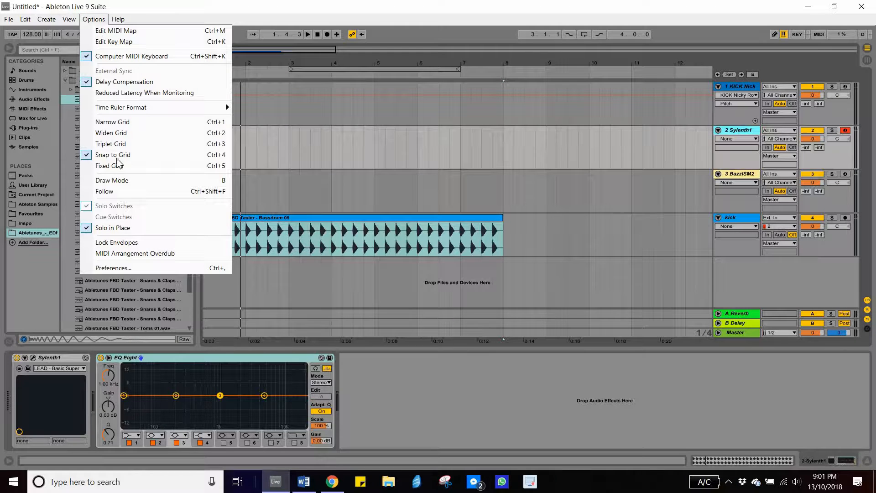
pyautogui.click(125, 267)
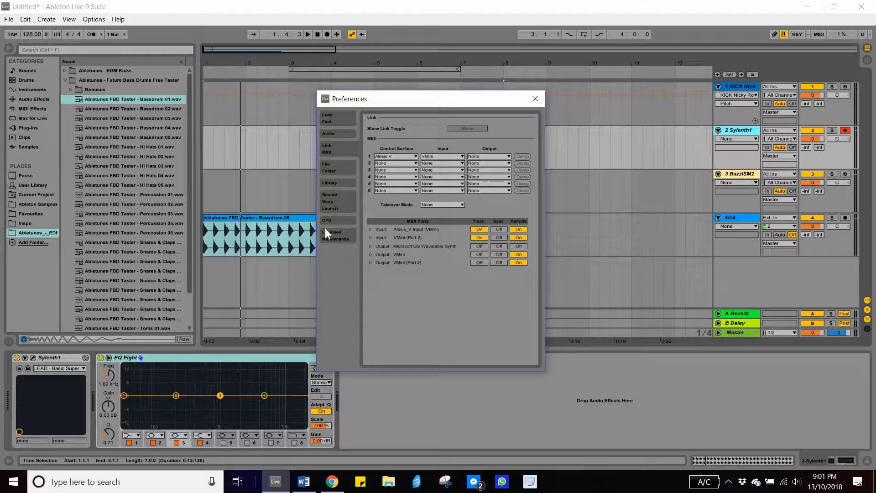
pyautogui.click(337, 208)
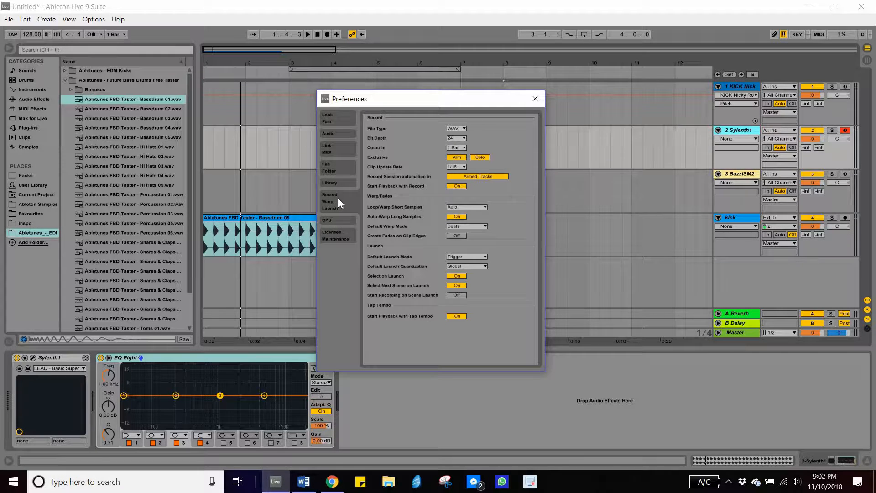
pyautogui.click(336, 220)
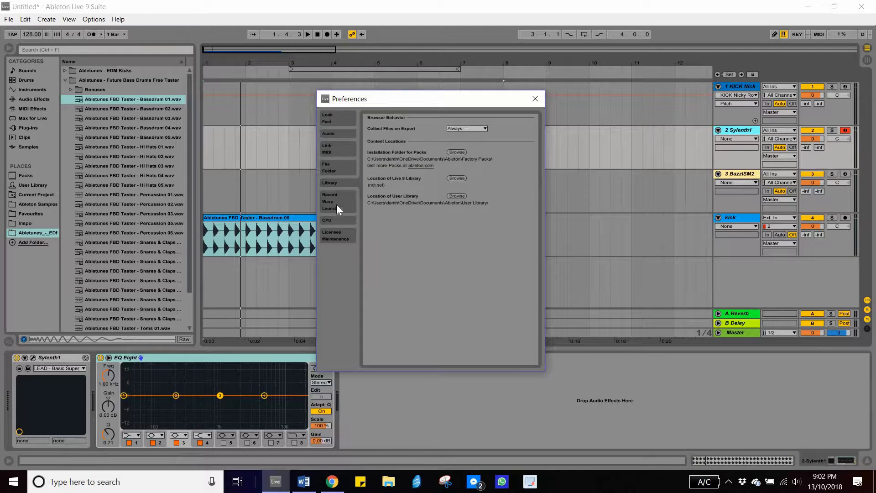
pyautogui.click(339, 170)
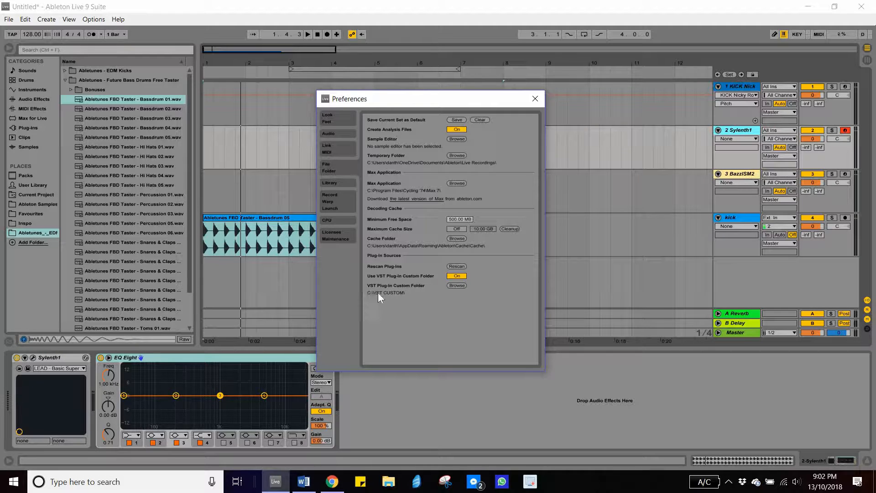
pyautogui.click(535, 99)
# Step: Minimize Ableton Live and open the VST CUSTOM folder on the C: drive in File Explorer
pyautogui.click(809, 7)
pyautogui.click(813, 8)
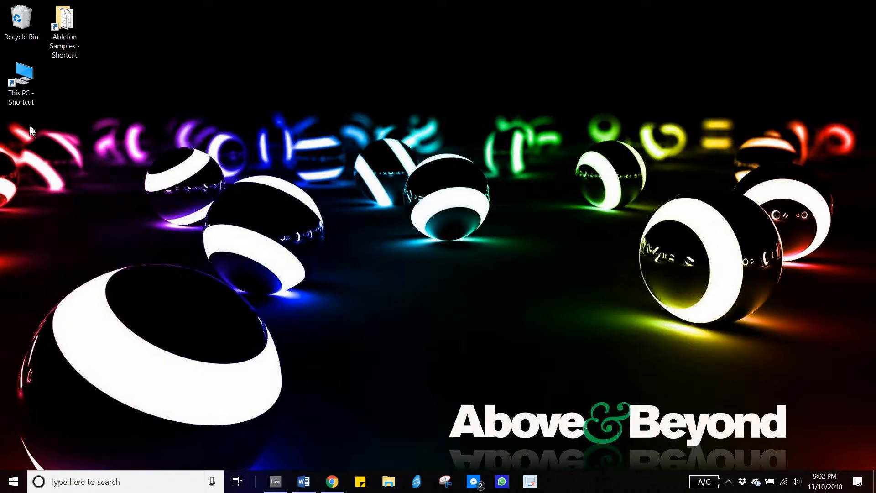
pyautogui.doubleClick(21, 77)
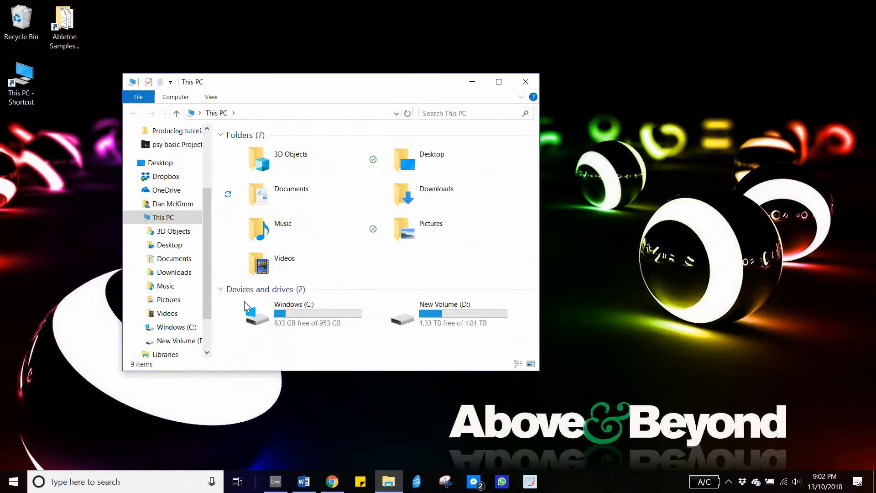
pyautogui.doubleClick(239, 301)
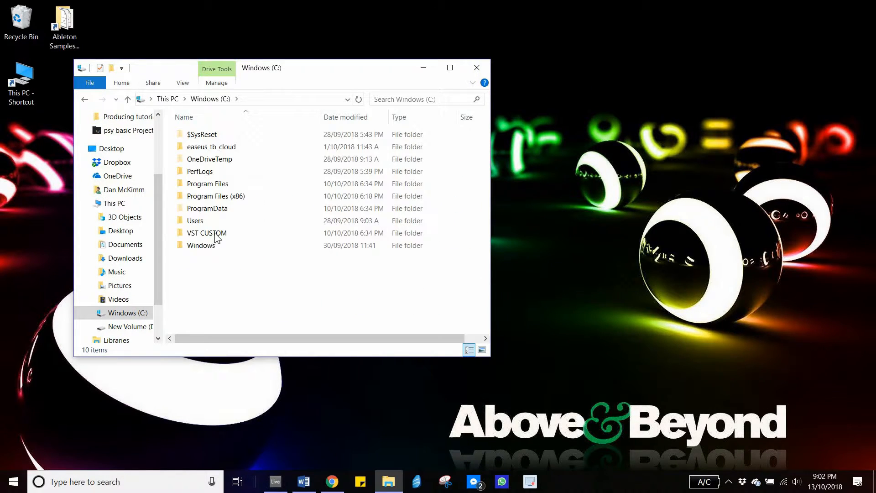
pyautogui.doubleClick(215, 234)
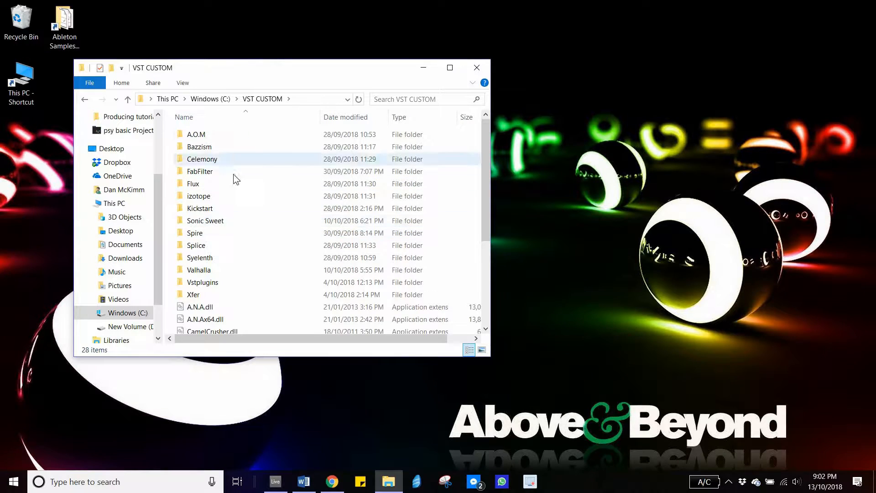
# Step: Look through the plug-in folders and DLL files stored in VST CUSTOM, and close the File Explorer window
pyautogui.scroll(-4, 234, 163)
pyautogui.scroll(3, 220, 147)
pyautogui.scroll(-3, 238, 220)
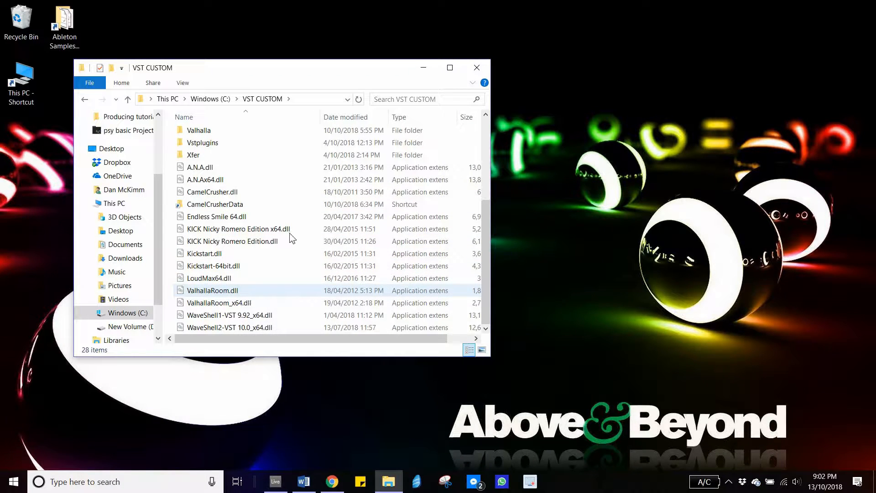
pyautogui.scroll(2, 299, 226)
pyautogui.scroll(1, 295, 231)
pyautogui.scroll(-2, 316, 264)
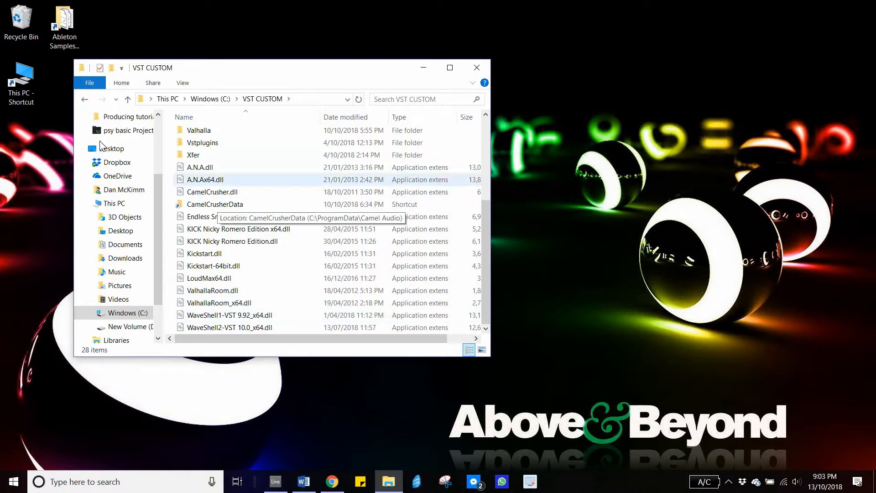
pyautogui.click(478, 69)
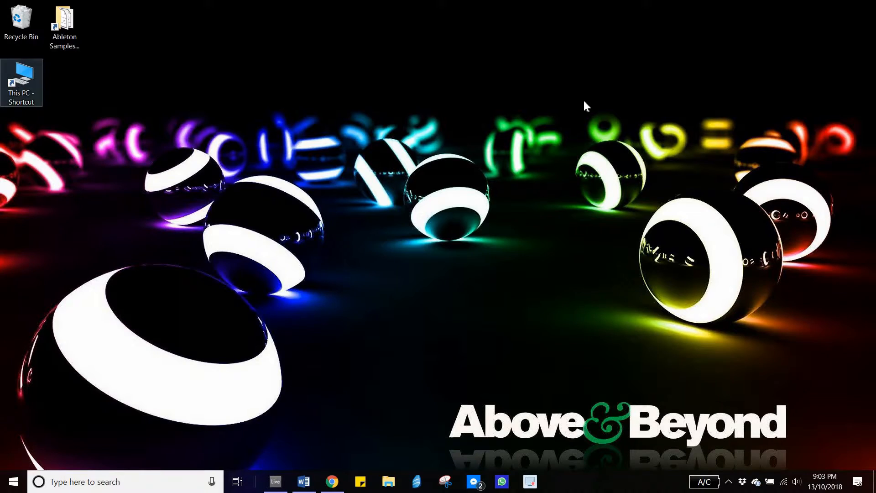
pyautogui.press('Return')
pyautogui.click(636, 104)
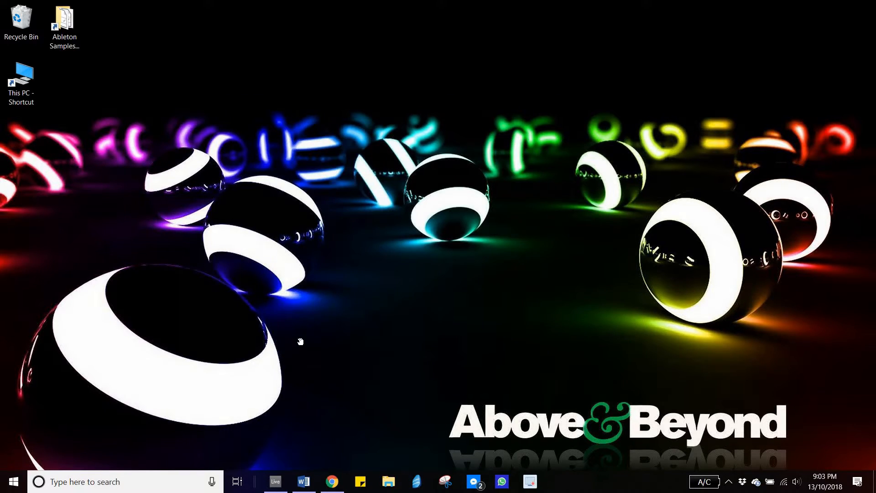
# Step: Return to Ableton Live, recheck the VST custom folder setting in the preferences, and show the available plug-ins in the browser
pyautogui.click(277, 481)
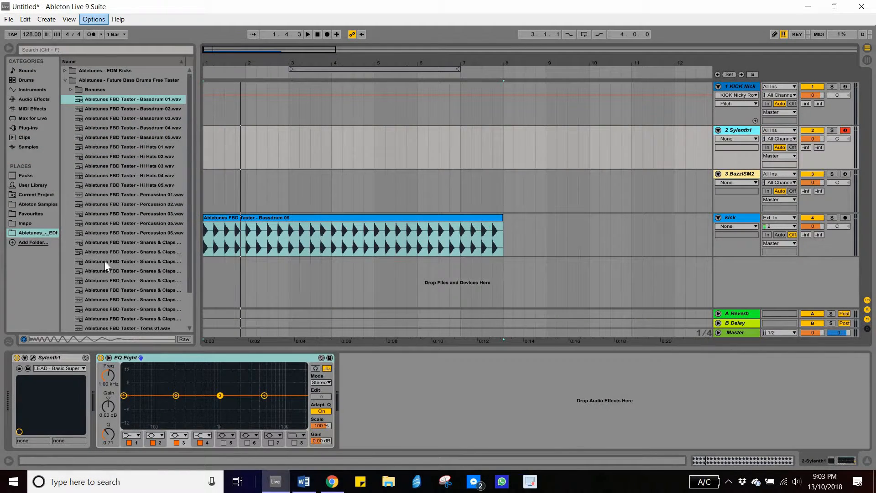
pyautogui.click(105, 268)
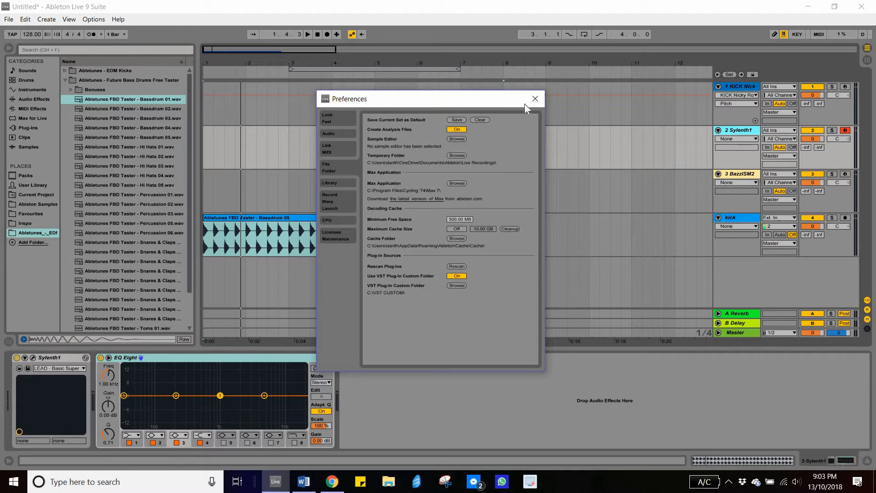
pyautogui.click(534, 99)
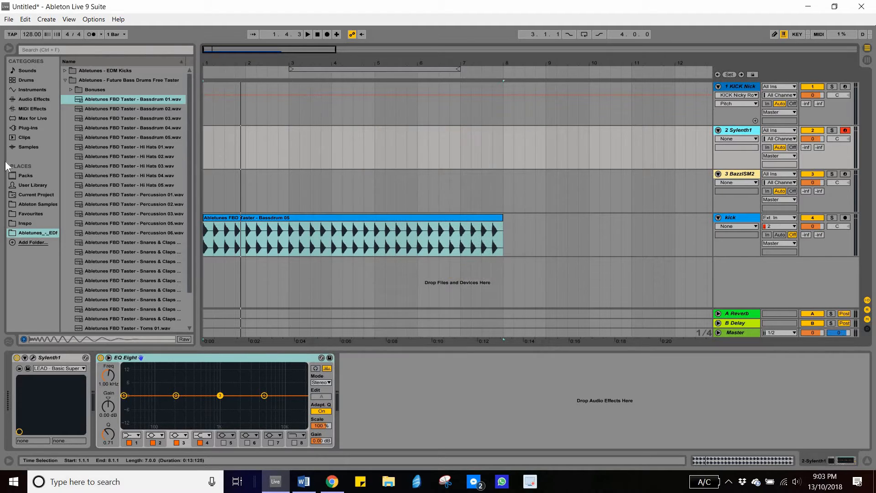
pyautogui.click(25, 125)
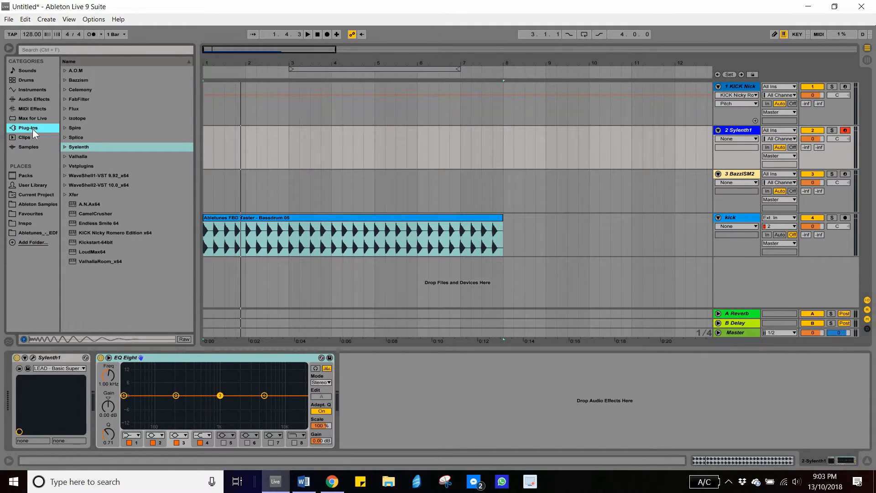